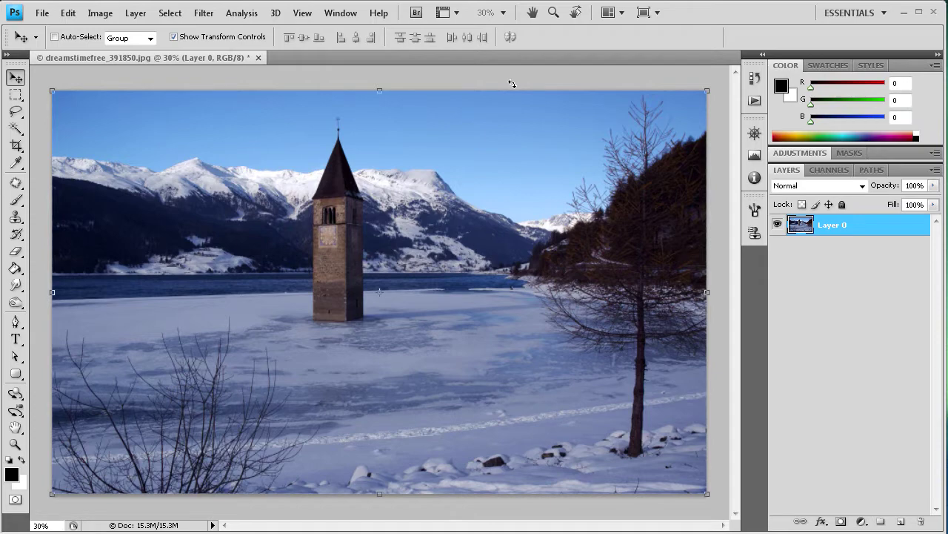
Step: Show the Image > Adjustments submenu for the winter lake photo
{"action": "left_click", "coordinate": [107, 16]}
{"action": "mouse_move", "coordinate": [108, 50]}
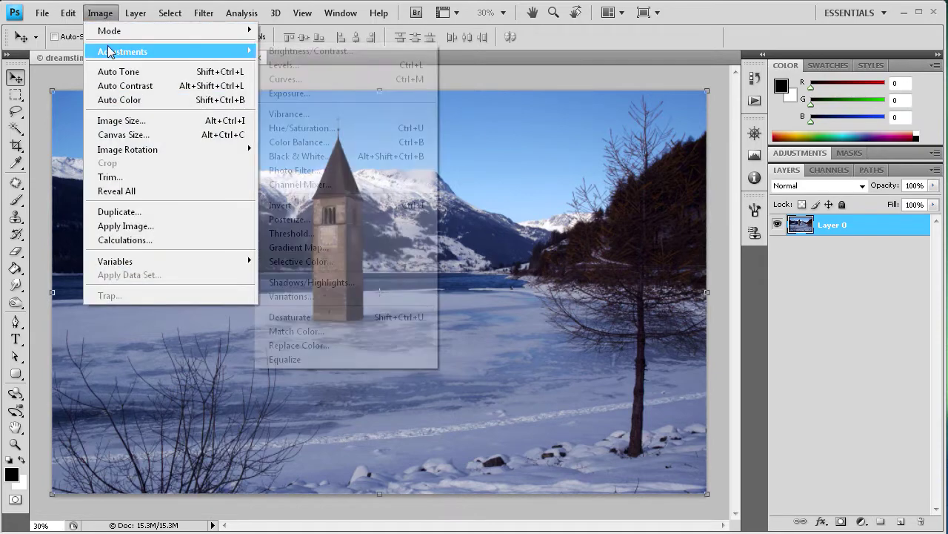
{"action": "left_click", "coordinate": [304, 132]}
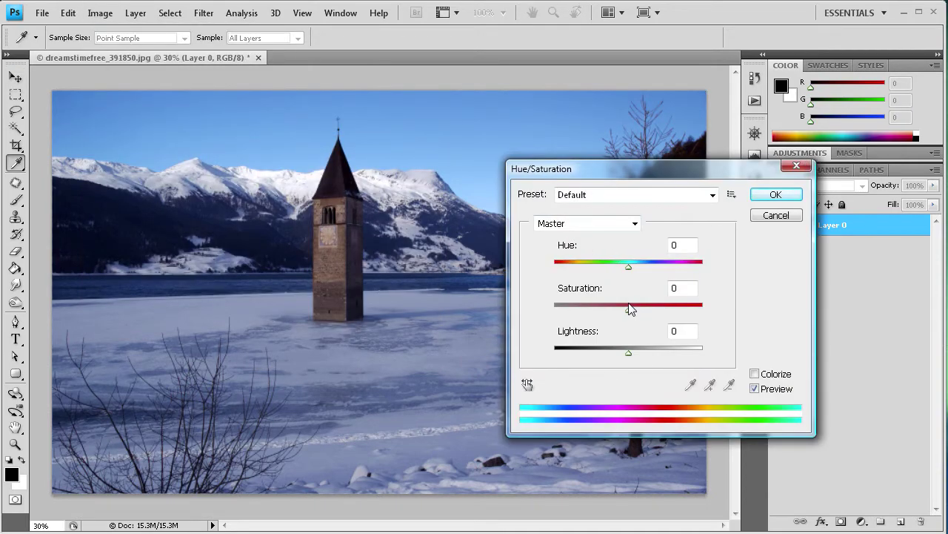
{"action": "left_click_drag", "start_coordinate": [630, 305], "coordinate": [535, 307]}
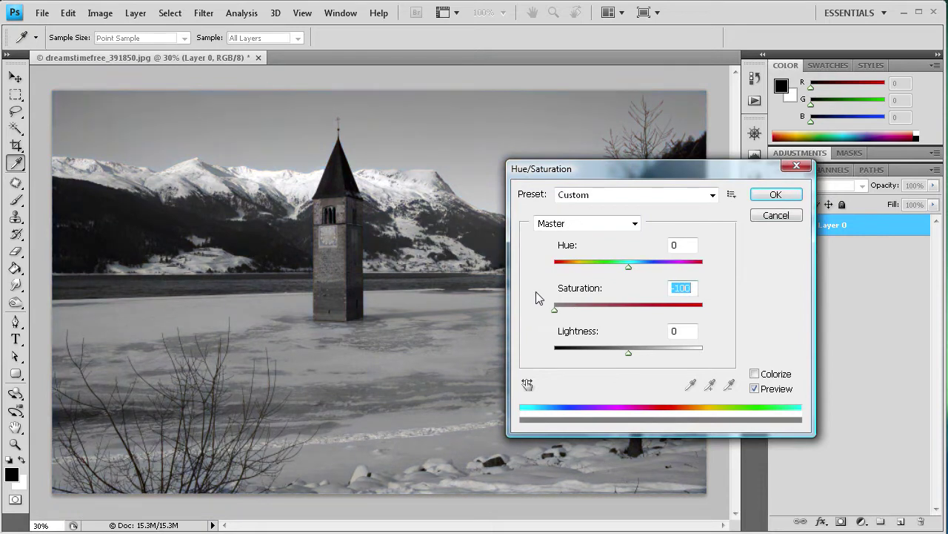
{"action": "left_click_drag", "start_coordinate": [625, 174], "coordinate": [707, 158]}
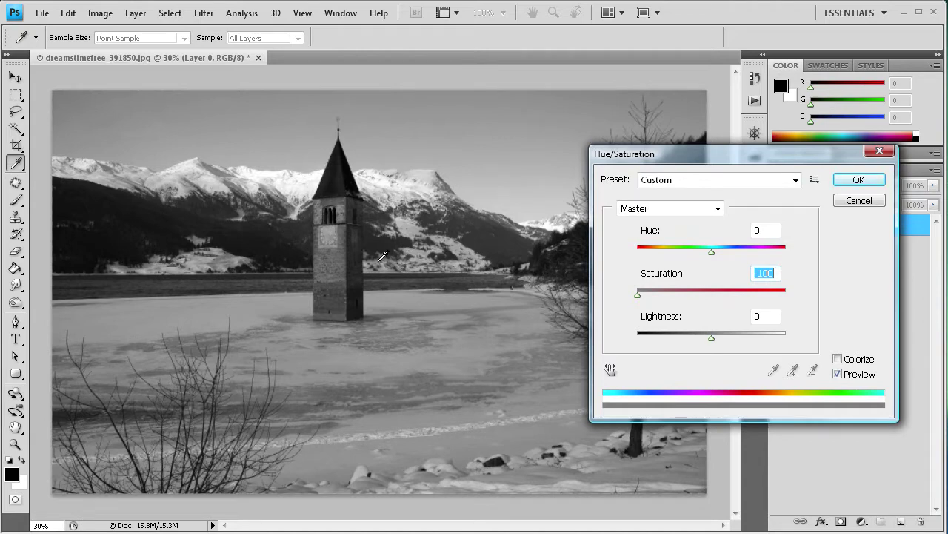
{"action": "left_click_drag", "start_coordinate": [636, 161], "coordinate": [457, 167]}
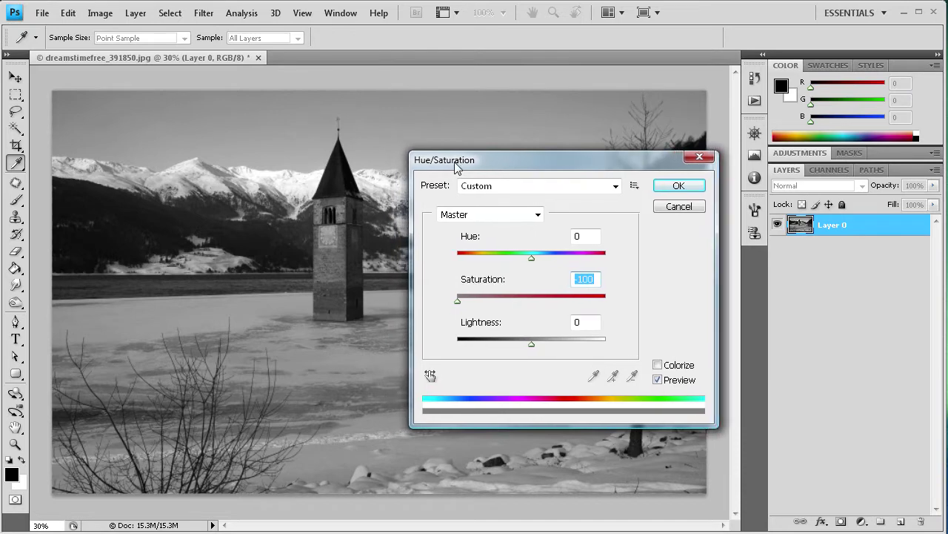
{"action": "left_click", "coordinate": [671, 210]}
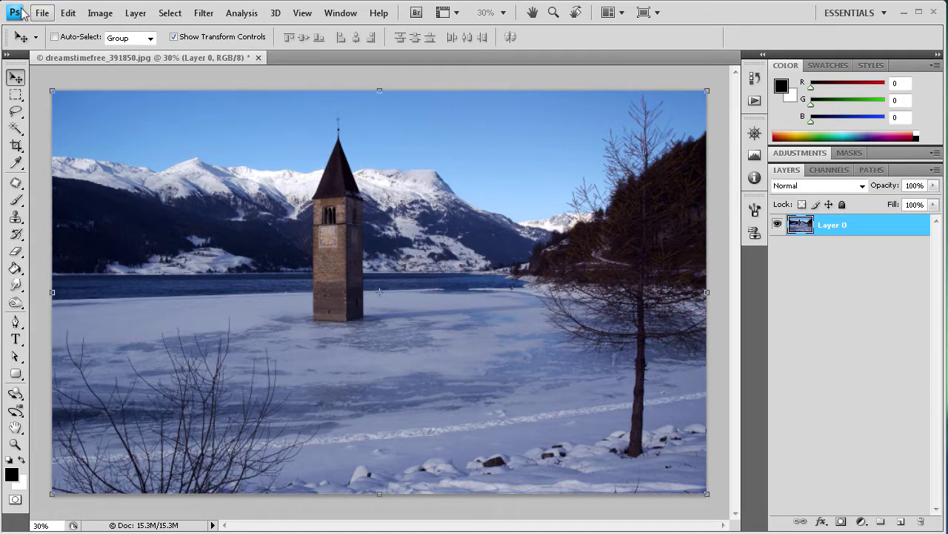
{"action": "left_click", "coordinate": [117, 17]}
{"action": "mouse_move", "coordinate": [118, 53]}
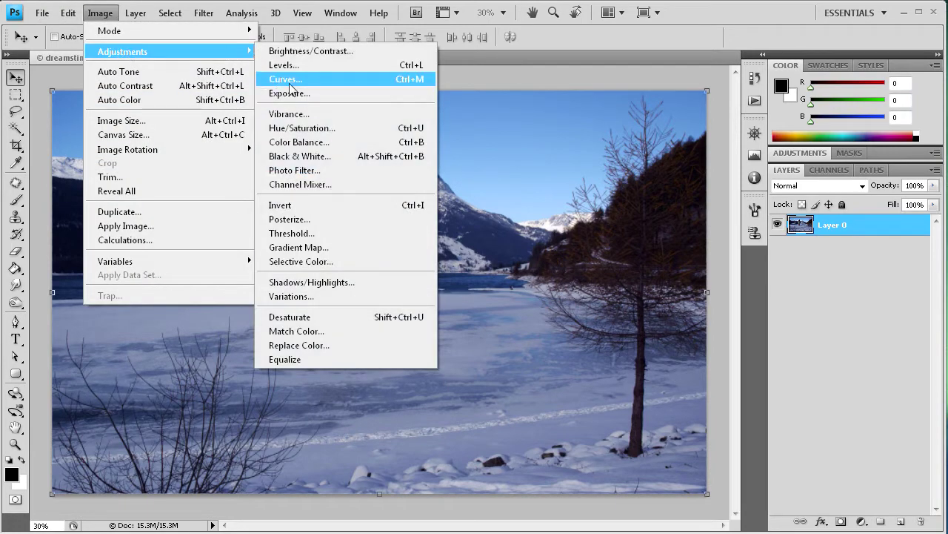
{"action": "left_click", "coordinate": [311, 247]}
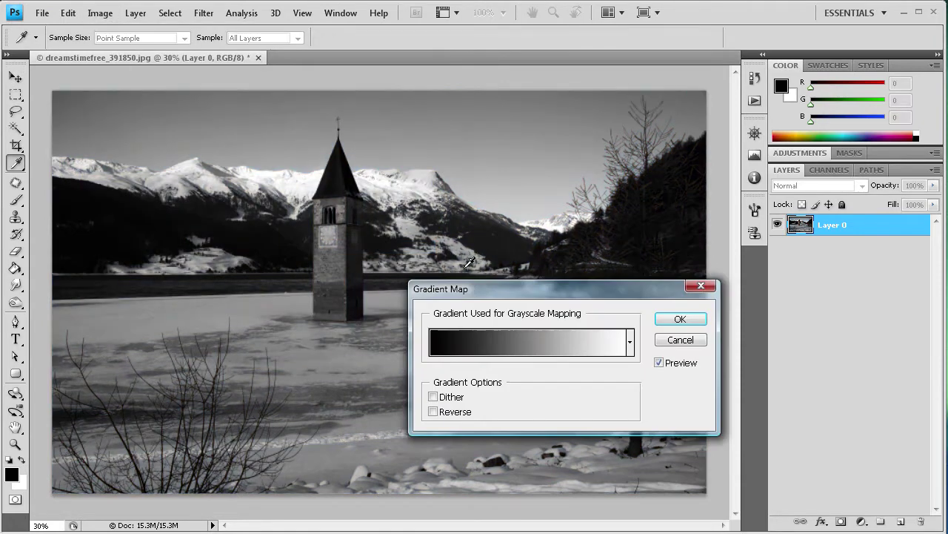
{"action": "left_click_drag", "start_coordinate": [492, 290], "coordinate": [613, 268]}
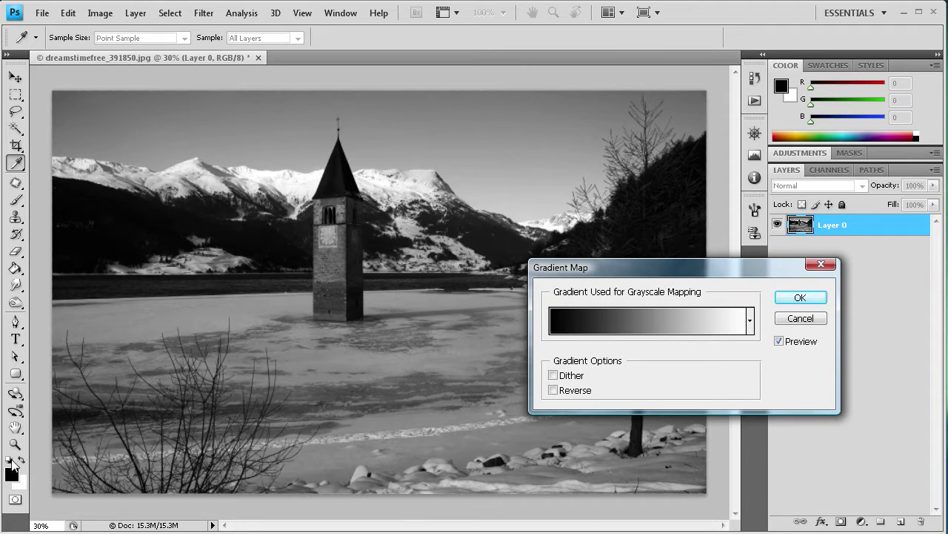
{"action": "left_click_drag", "start_coordinate": [672, 276], "coordinate": [484, 307]}
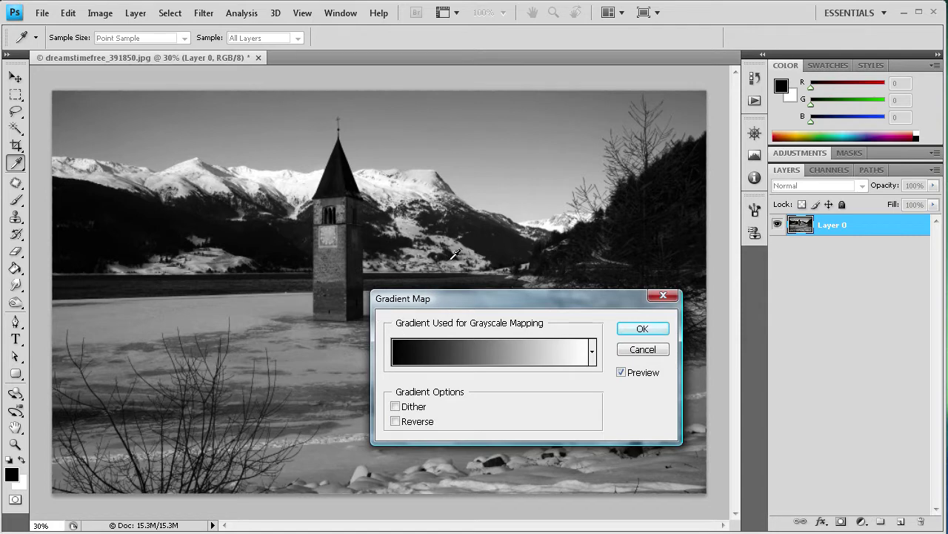
{"action": "left_click_drag", "start_coordinate": [463, 305], "coordinate": [498, 363]}
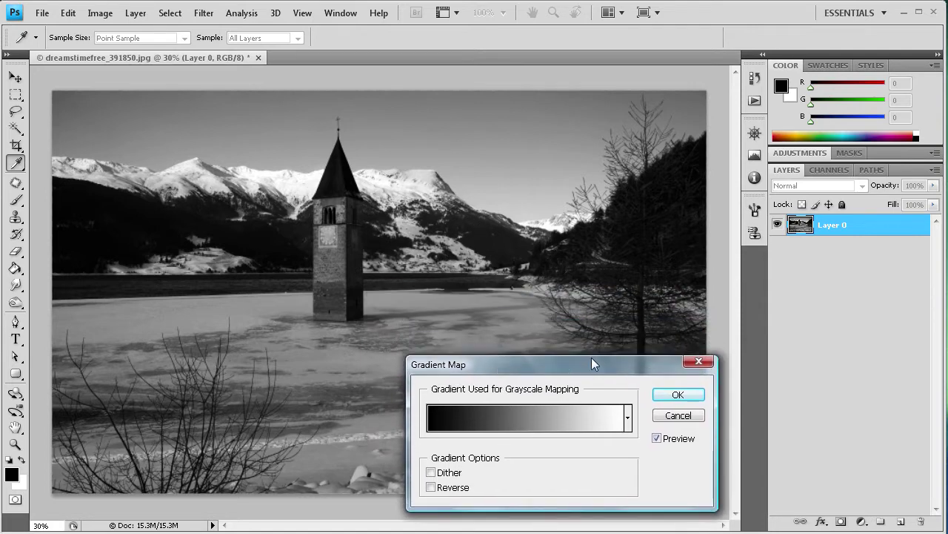
{"action": "left_click", "coordinate": [674, 416]}
{"action": "key", "text": "v"}
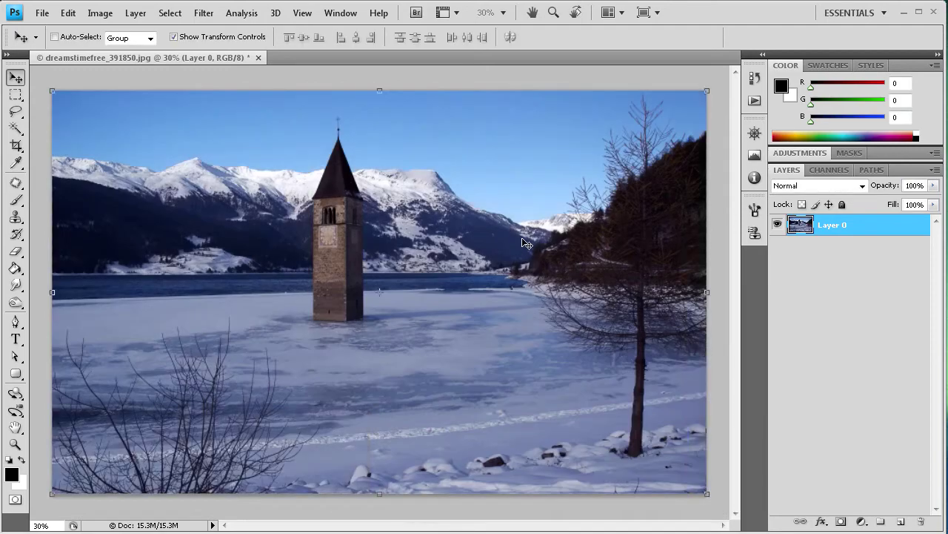
{"action": "left_click", "coordinate": [100, 13]}
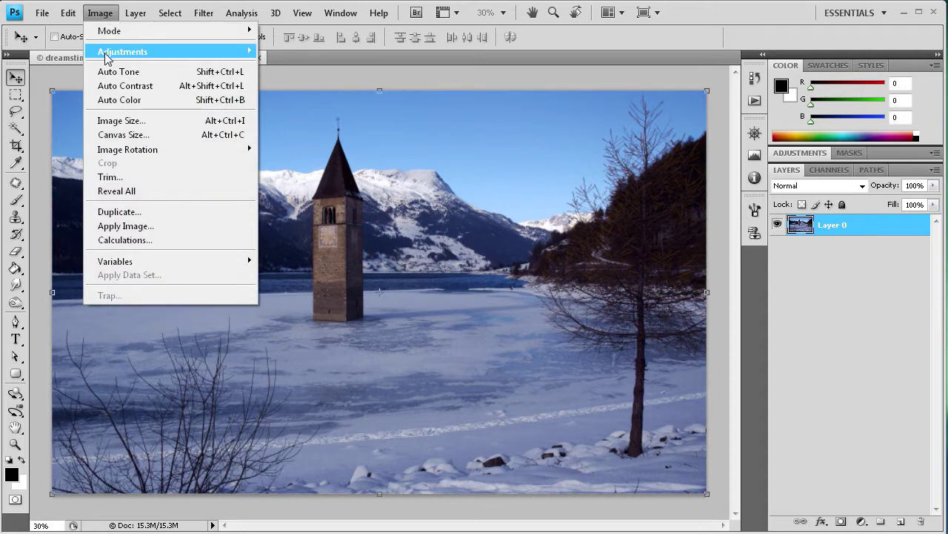
{"action": "mouse_move", "coordinate": [107, 58]}
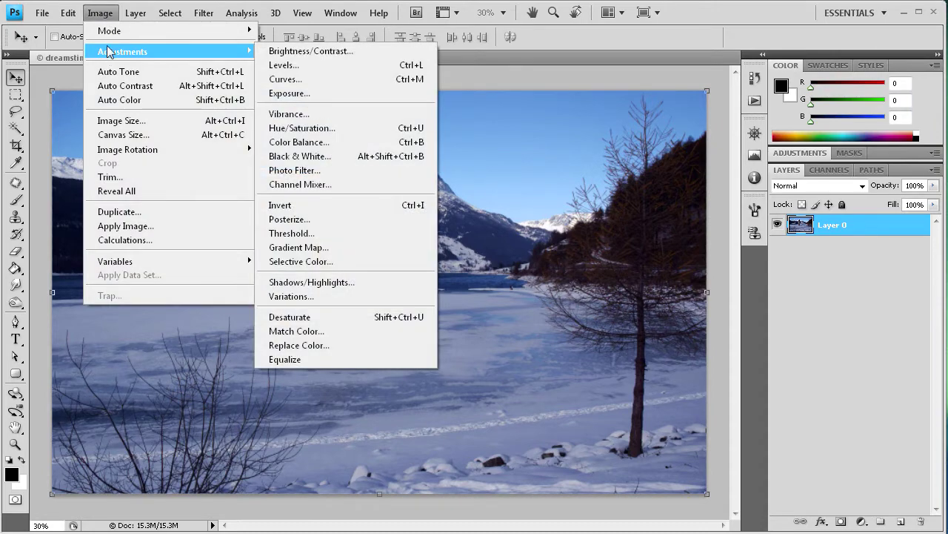
{"action": "left_click", "coordinate": [107, 16]}
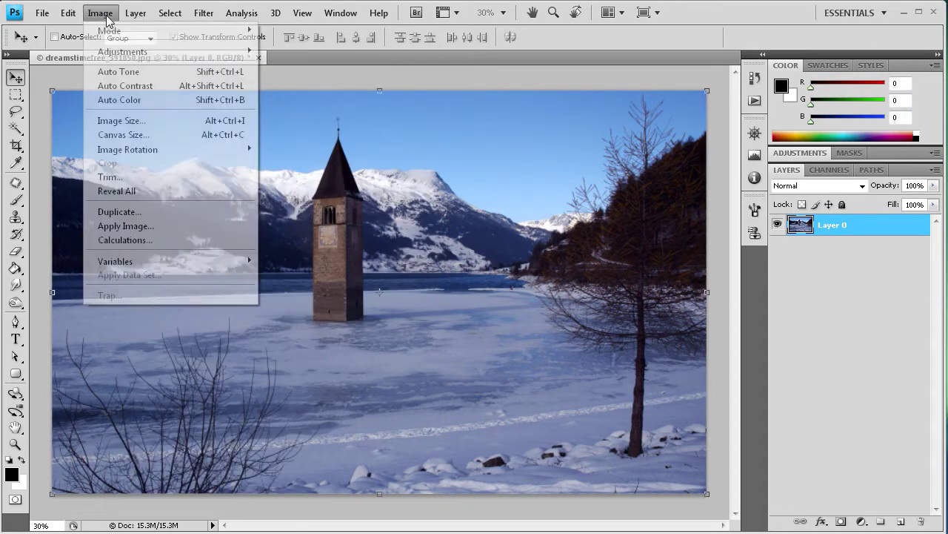
{"action": "mouse_move", "coordinate": [214, 51]}
{"action": "left_click", "coordinate": [317, 184]}
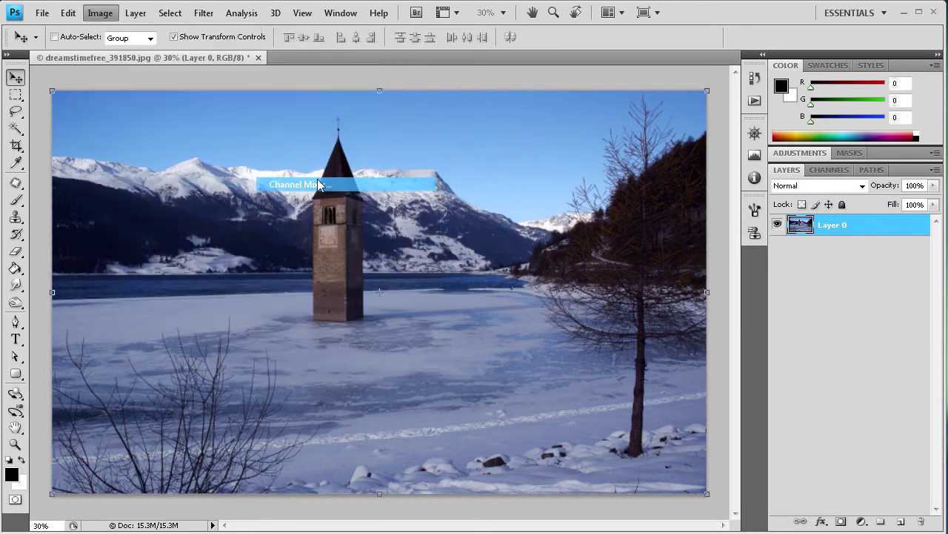
{"action": "left_click_drag", "start_coordinate": [592, 164], "coordinate": [651, 156]}
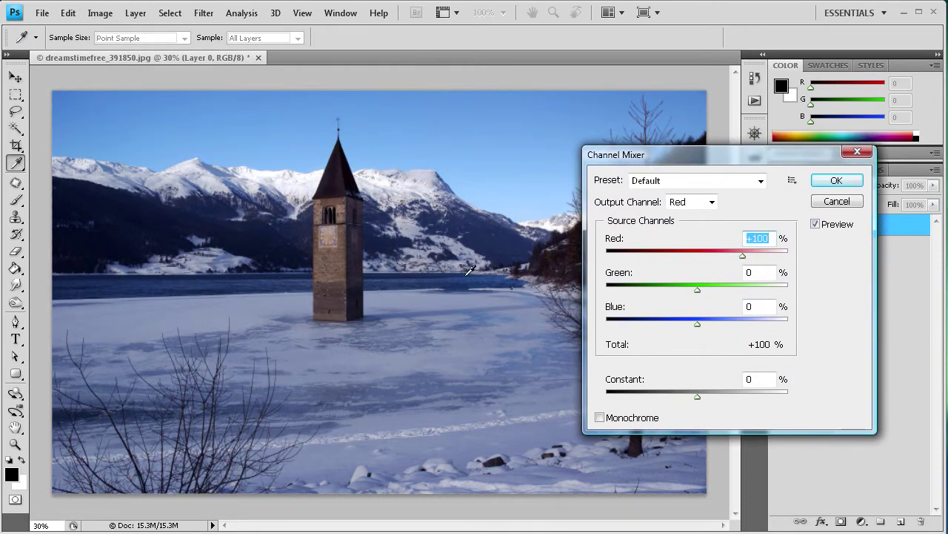
{"action": "left_click", "coordinate": [600, 418]}
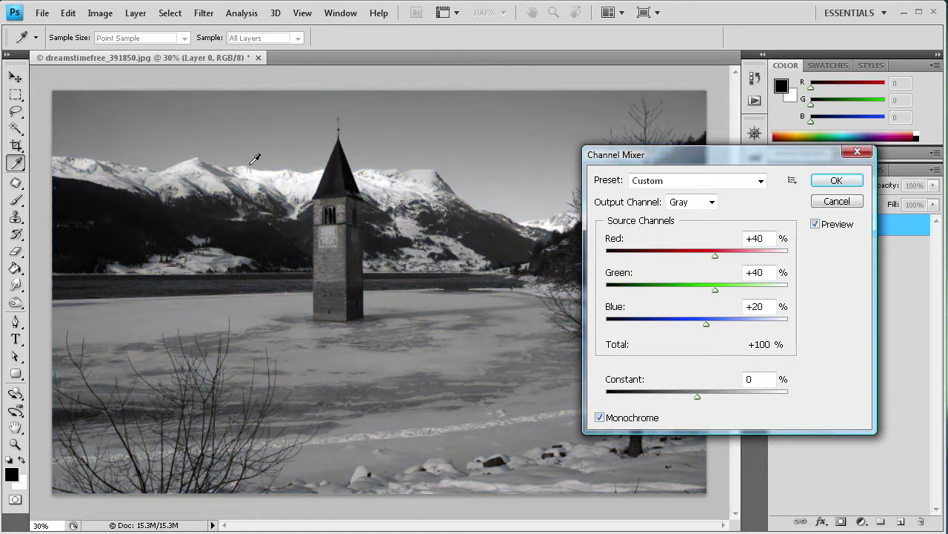
{"action": "left_click_drag", "start_coordinate": [684, 154], "coordinate": [670, 182]}
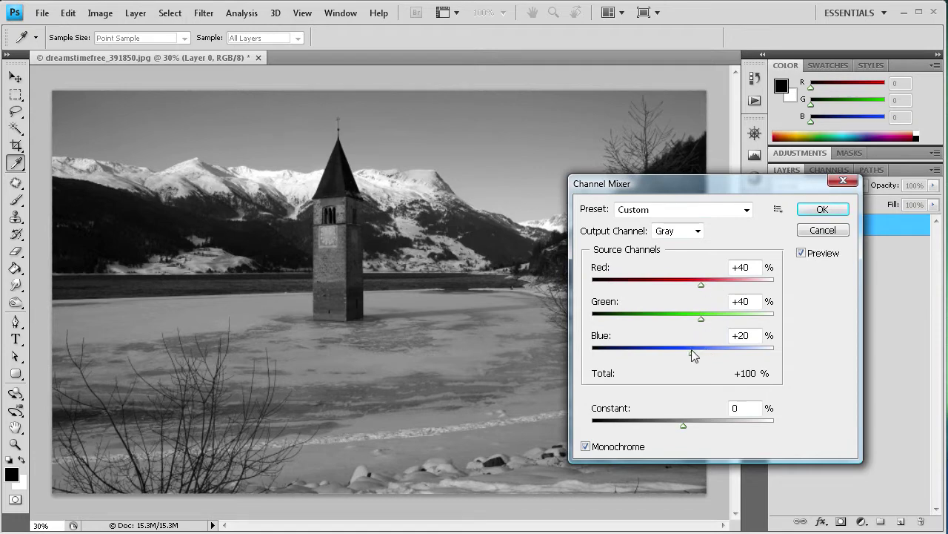
{"action": "left_click_drag", "start_coordinate": [692, 351], "coordinate": [673, 352]}
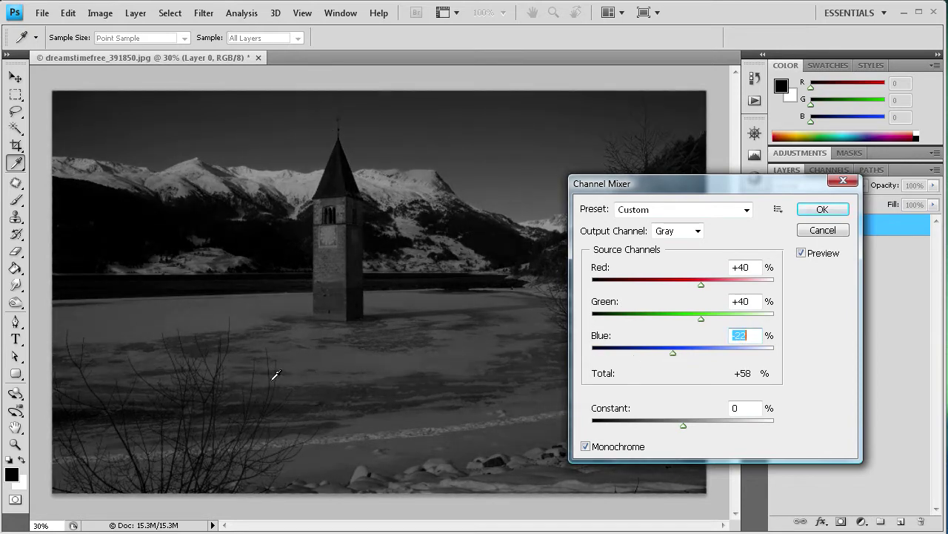
{"action": "left_click_drag", "start_coordinate": [672, 351], "coordinate": [717, 352]}
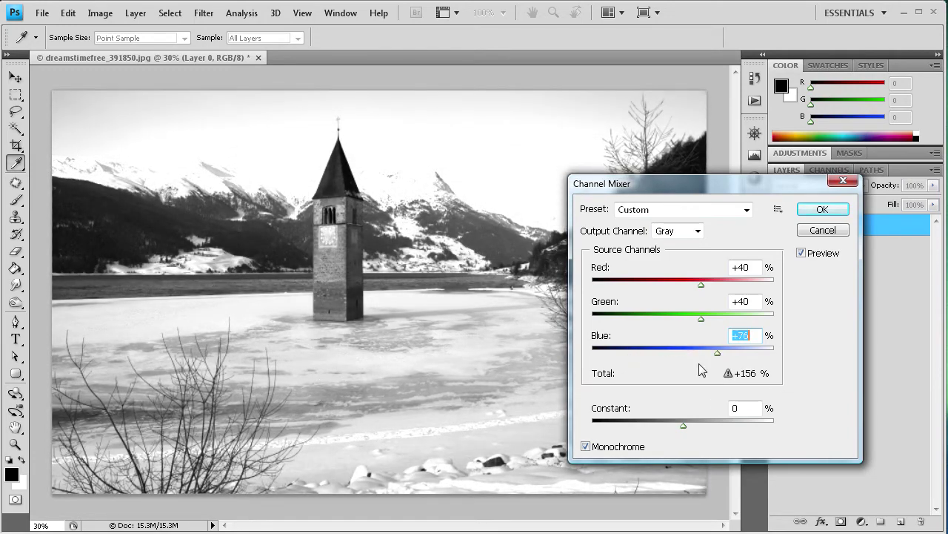
{"action": "left_click_drag", "start_coordinate": [718, 353], "coordinate": [692, 352]}
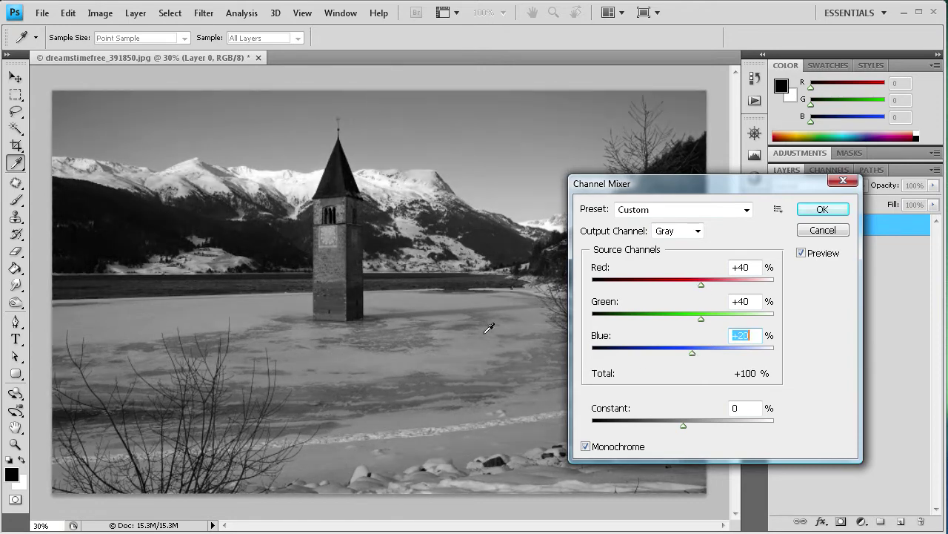
{"action": "left_click", "coordinate": [825, 232]}
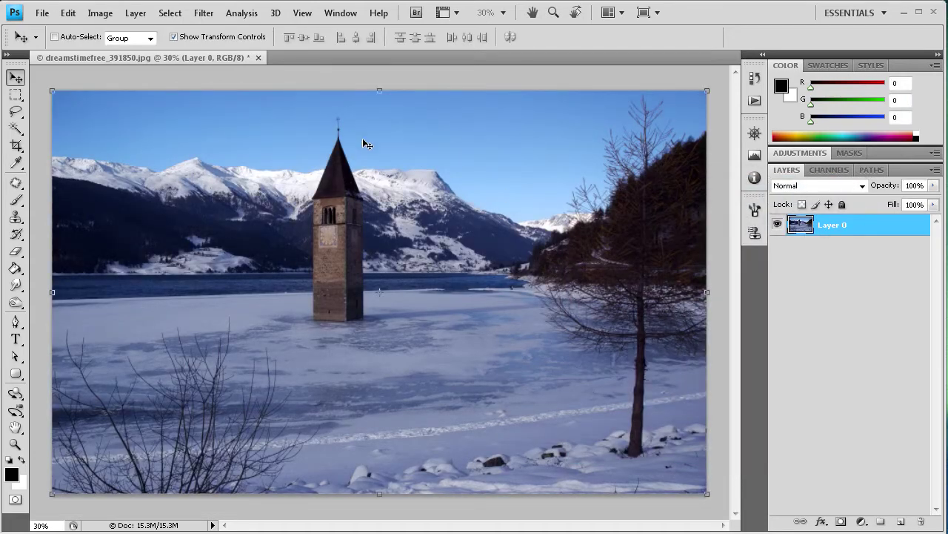
{"action": "left_click", "coordinate": [100, 13]}
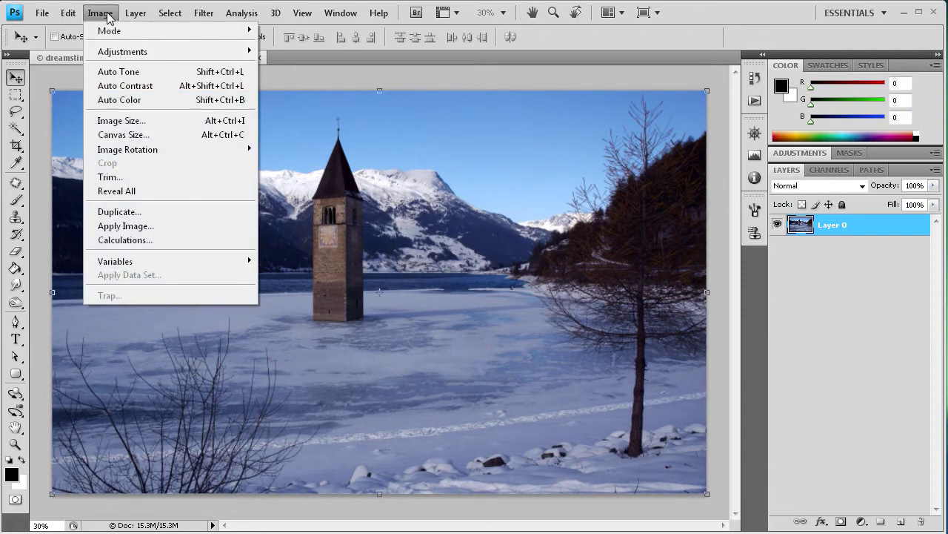
{"action": "mouse_move", "coordinate": [104, 31]}
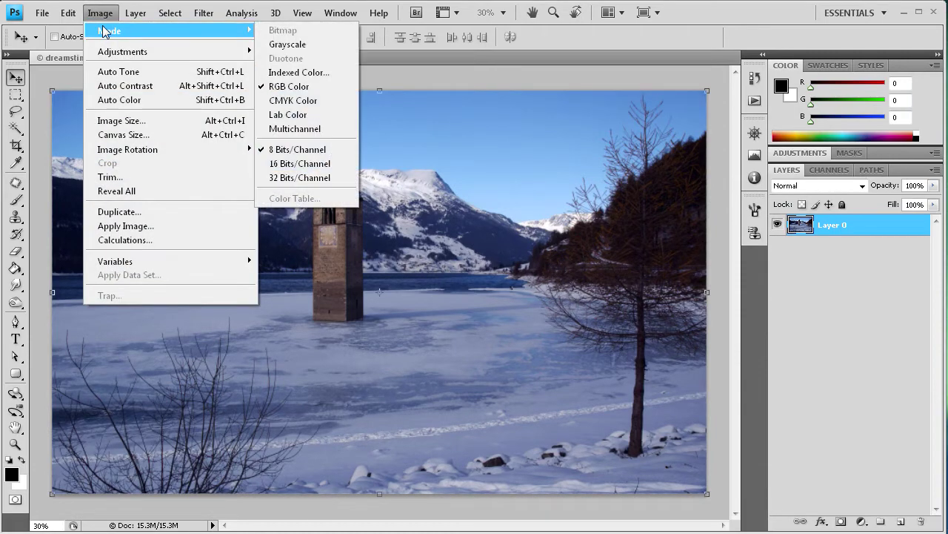
{"action": "left_click", "coordinate": [291, 44]}
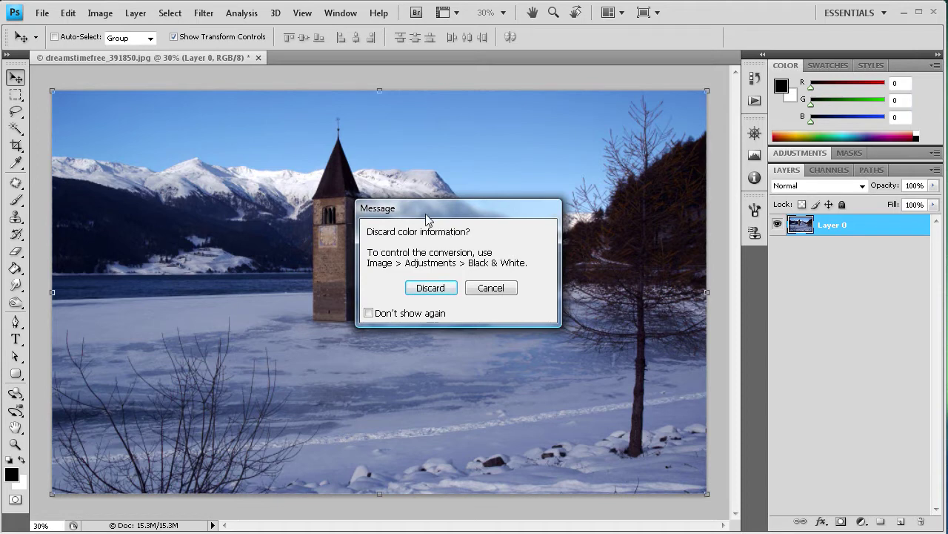
{"action": "left_click_drag", "start_coordinate": [427, 219], "coordinate": [353, 232]}
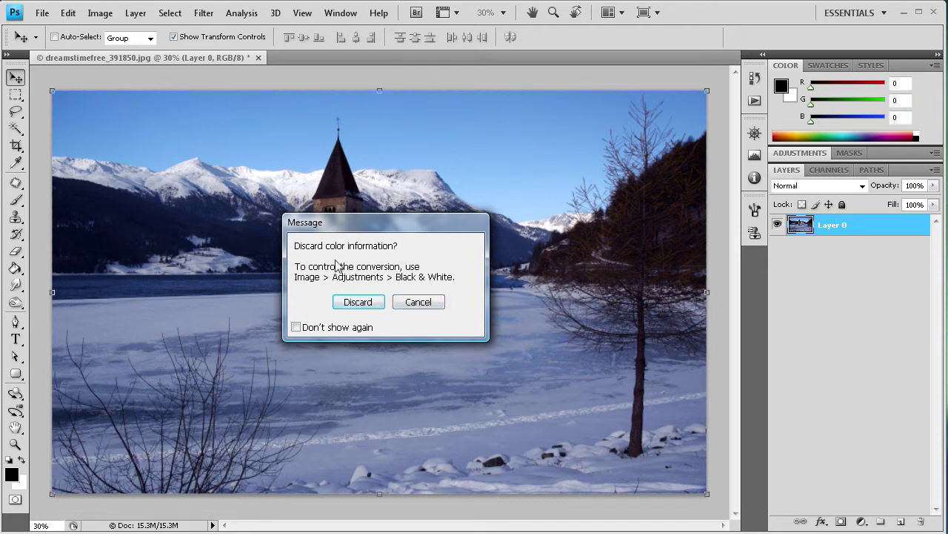
{"action": "left_click", "coordinate": [358, 303]}
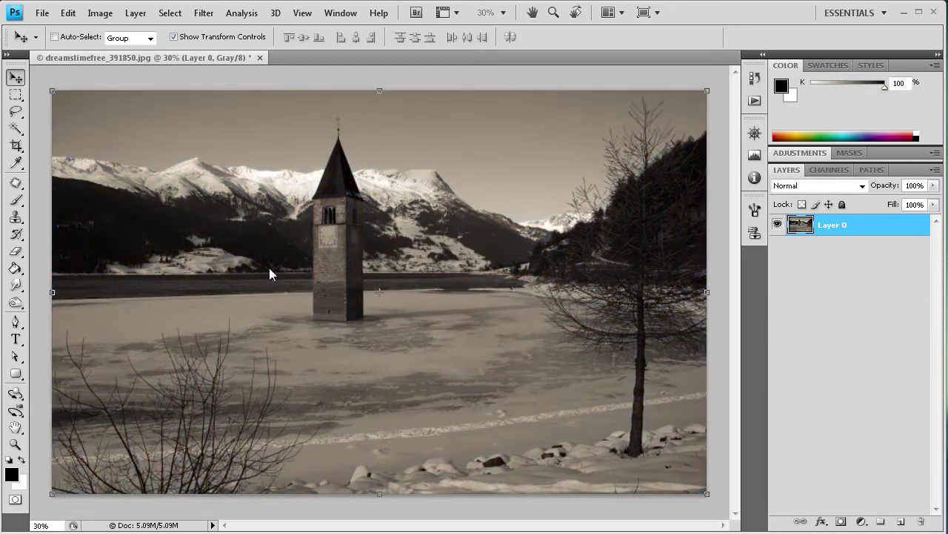
{"action": "left_click", "coordinate": [100, 13]}
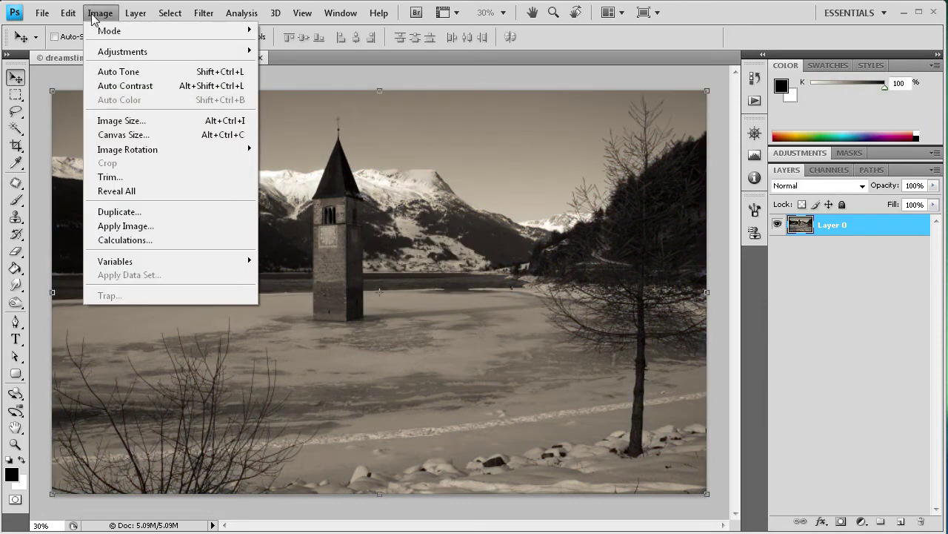
{"action": "left_click", "coordinate": [72, 29]}
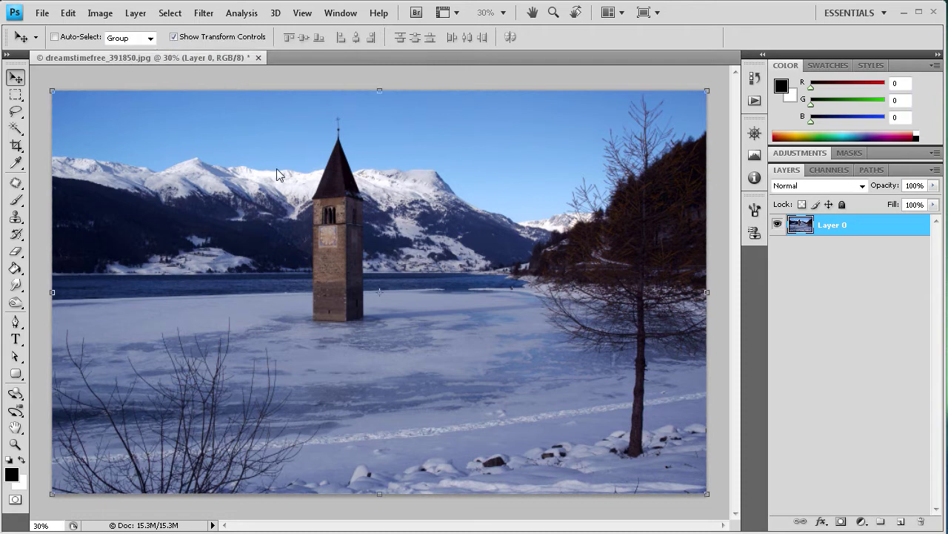
{"action": "left_click", "coordinate": [89, 14]}
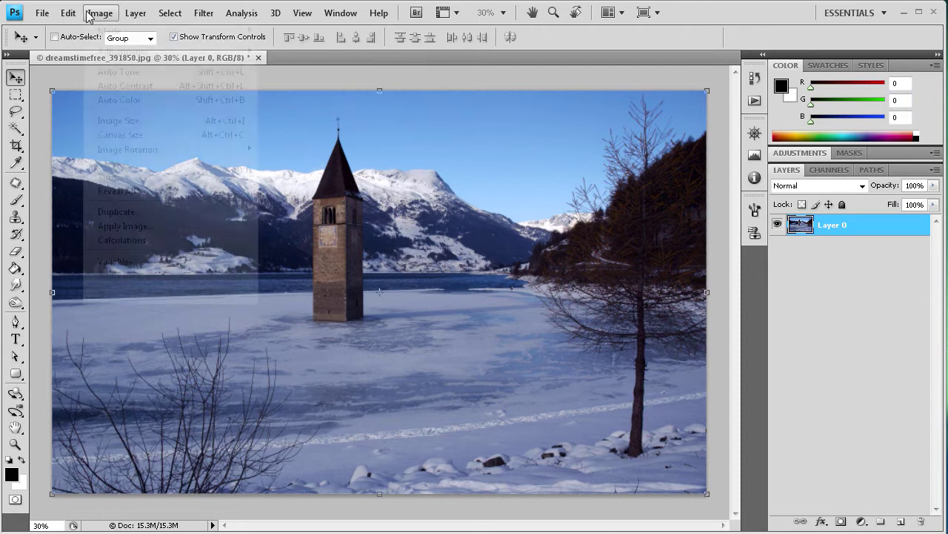
{"action": "mouse_move", "coordinate": [96, 50]}
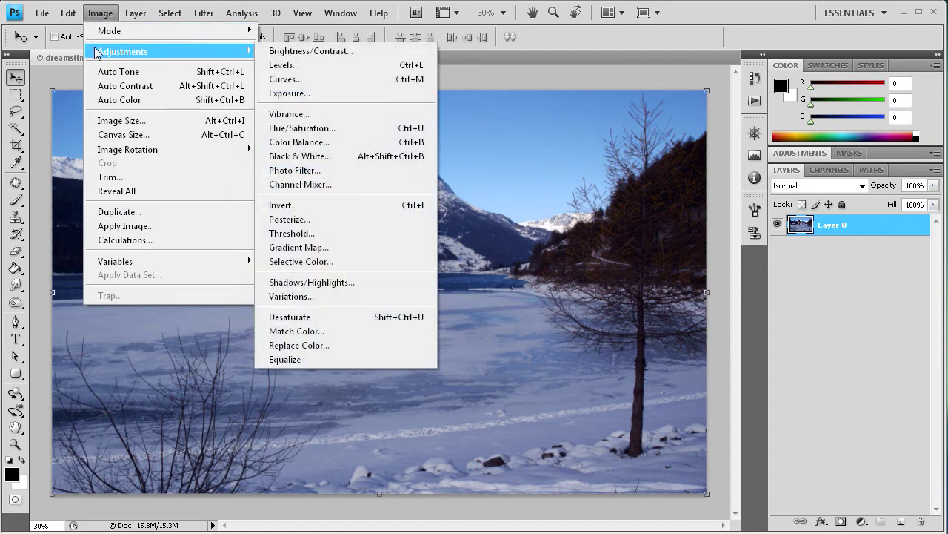
{"action": "left_click", "coordinate": [311, 157]}
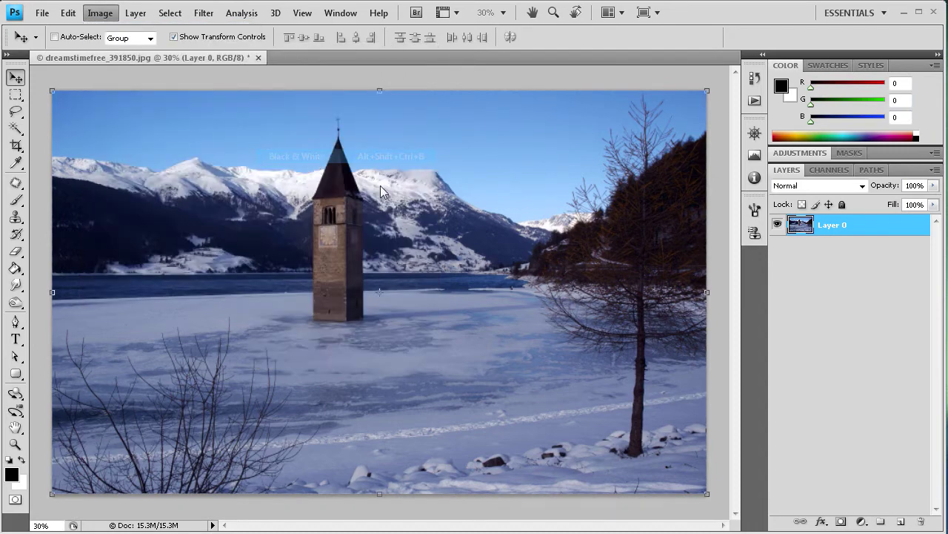
{"action": "left_click_drag", "start_coordinate": [931, 297], "coordinate": [538, 117]}
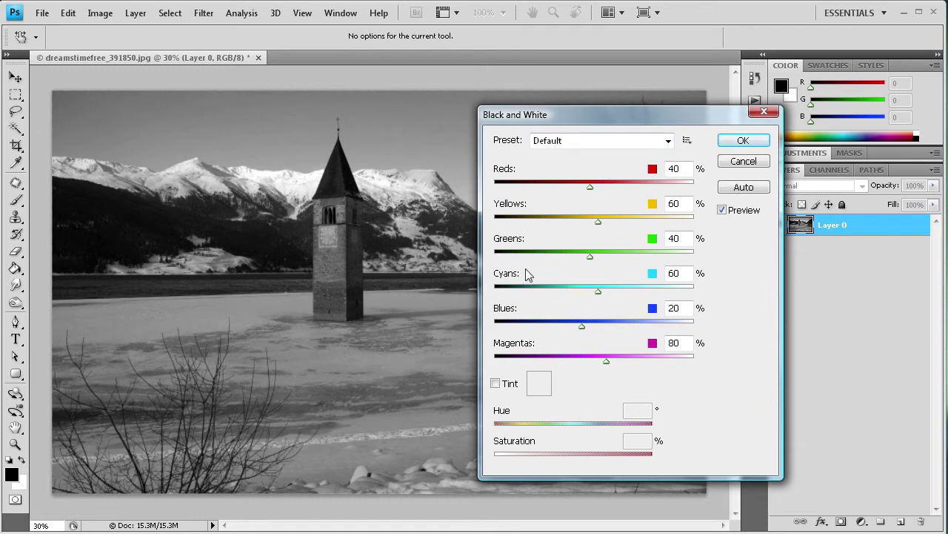
{"action": "left_click_drag", "start_coordinate": [582, 325], "coordinate": [549, 325]}
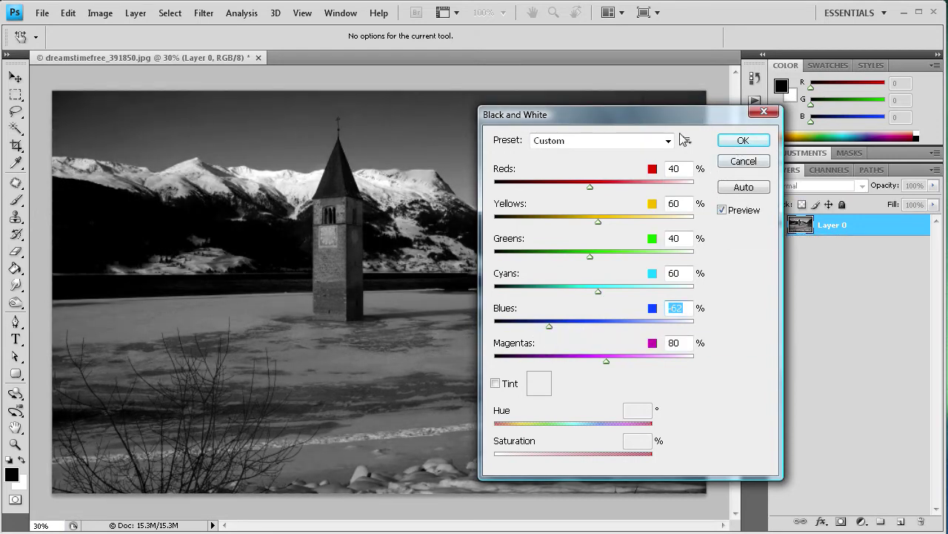
{"action": "left_click_drag", "start_coordinate": [655, 122], "coordinate": [747, 119]}
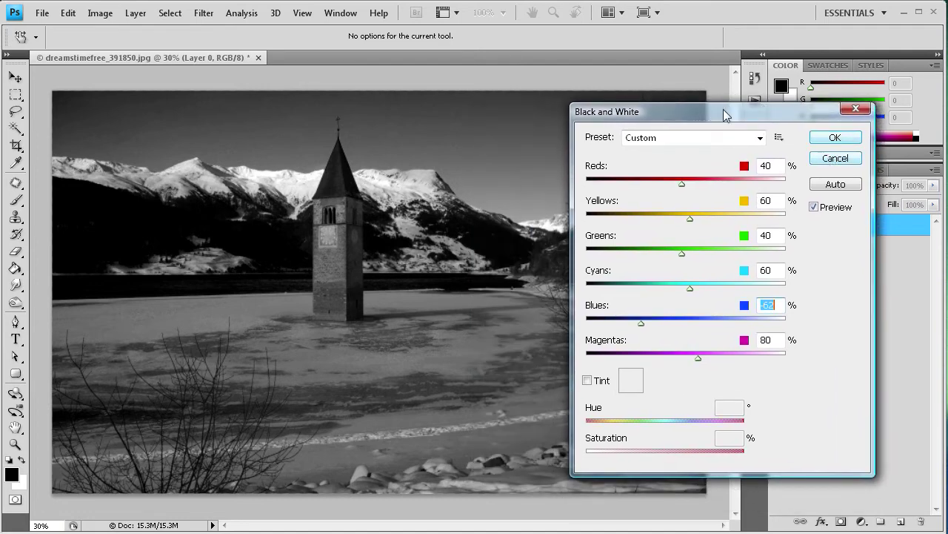
{"action": "left_click_drag", "start_coordinate": [714, 113], "coordinate": [683, 116]}
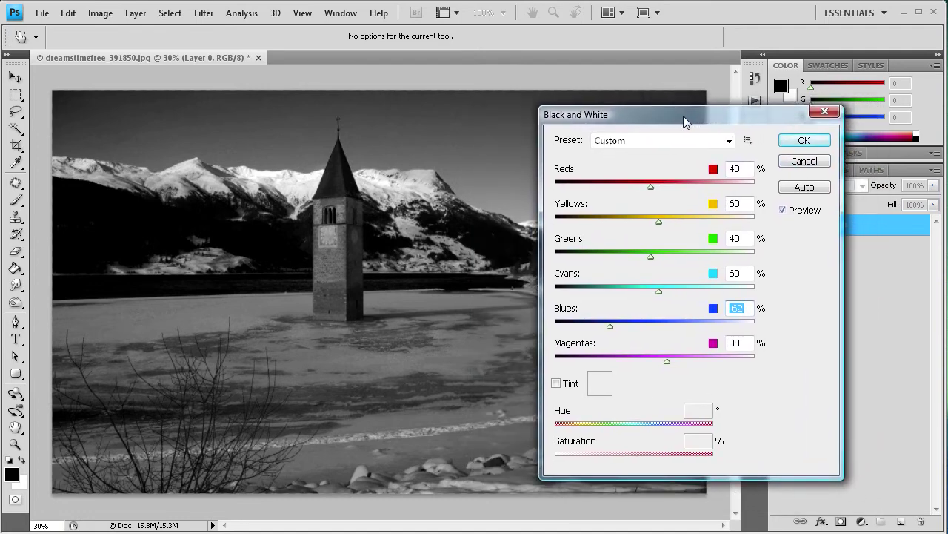
{"action": "left_click", "coordinate": [793, 163]}
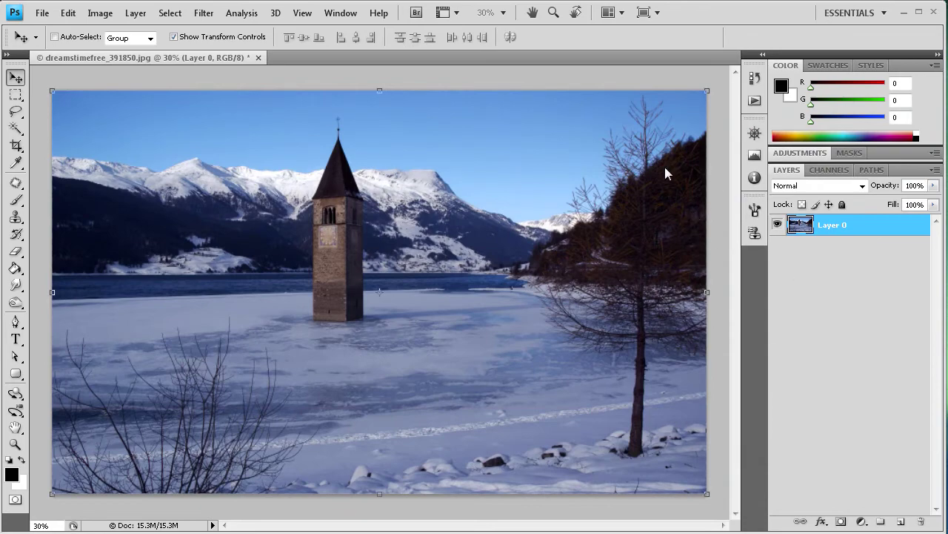
{"action": "left_click", "coordinate": [100, 13]}
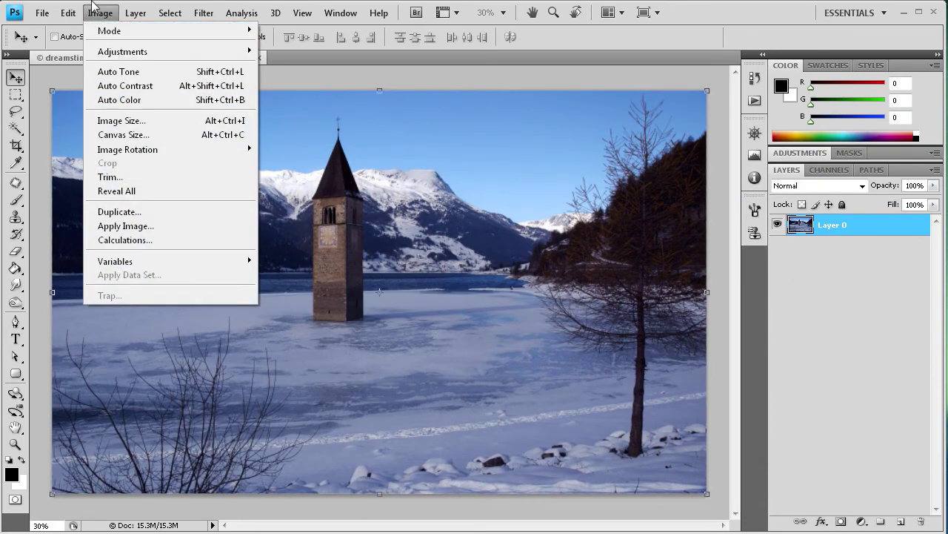
{"action": "mouse_move", "coordinate": [100, 51]}
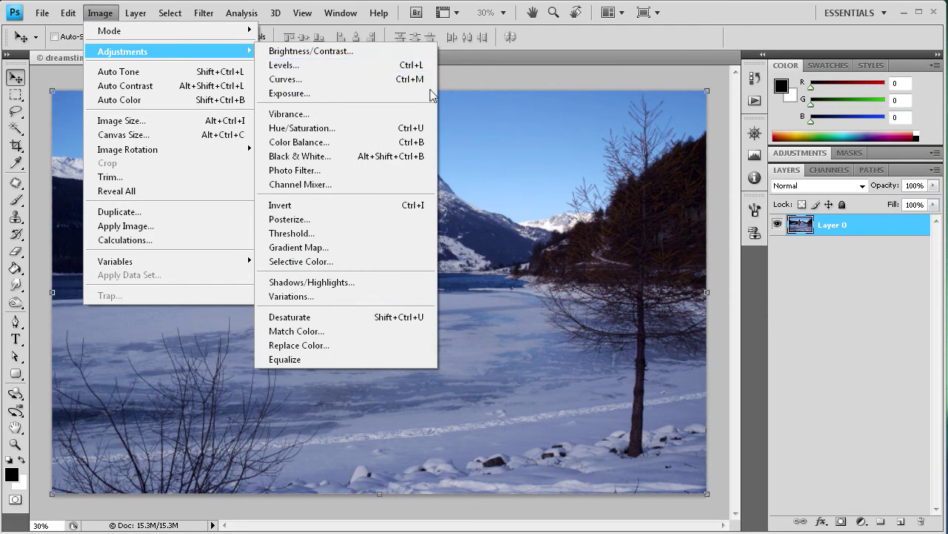
{"action": "left_click", "coordinate": [312, 127]}
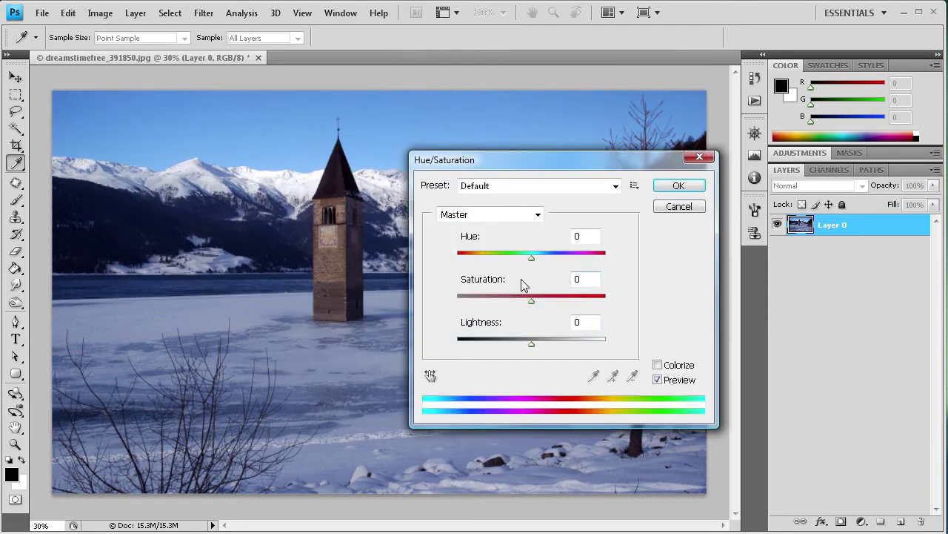
{"action": "left_click_drag", "start_coordinate": [531, 300], "coordinate": [440, 301]}
{"action": "left_click", "coordinate": [677, 187]}
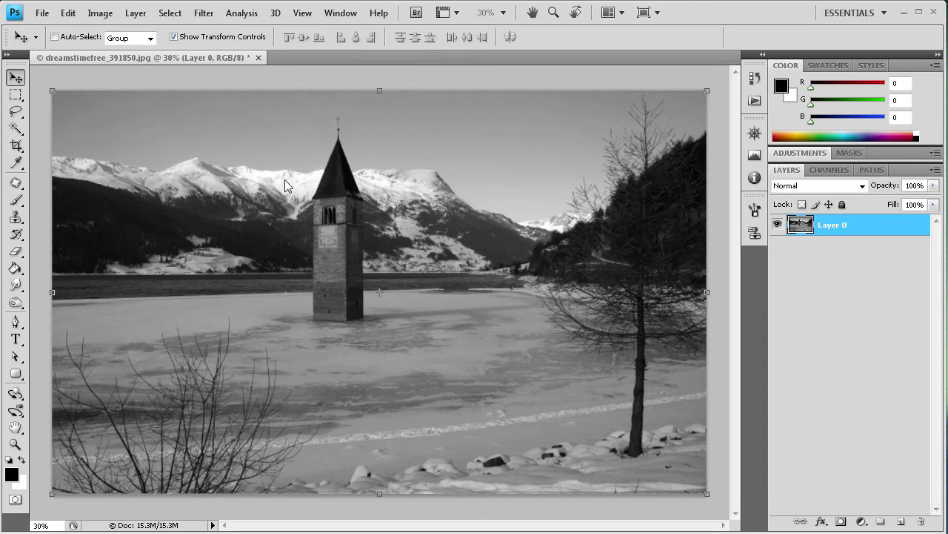
{"action": "left_click", "coordinate": [67, 13]}
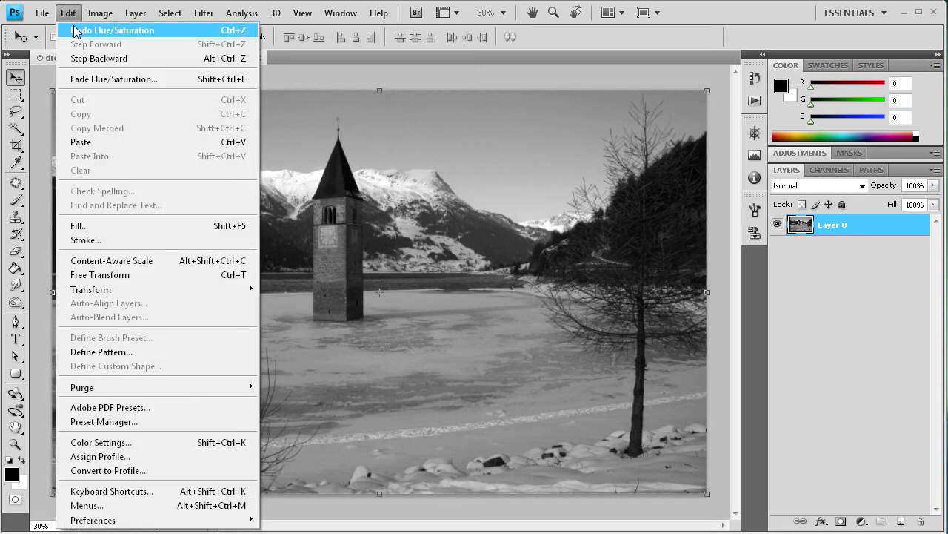
{"action": "left_click", "coordinate": [74, 31]}
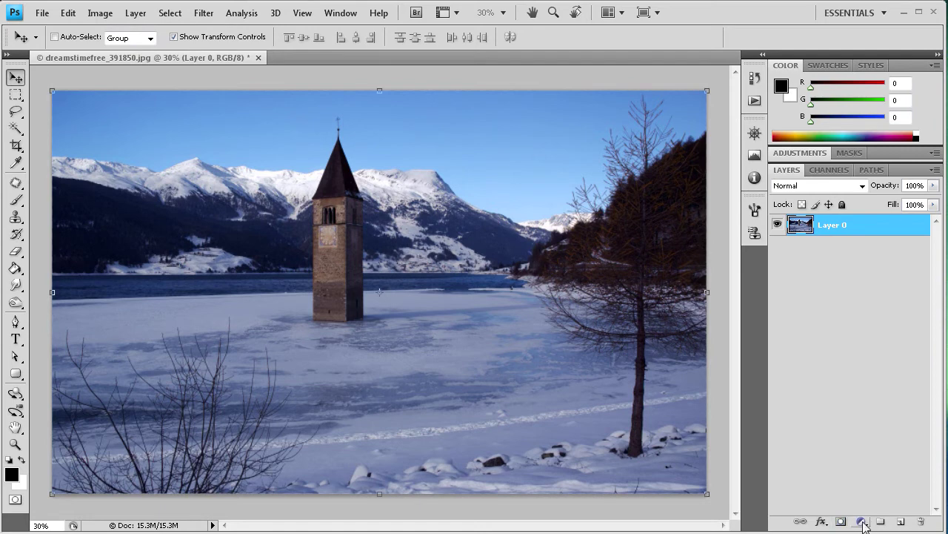
{"action": "left_click", "coordinate": [862, 521]}
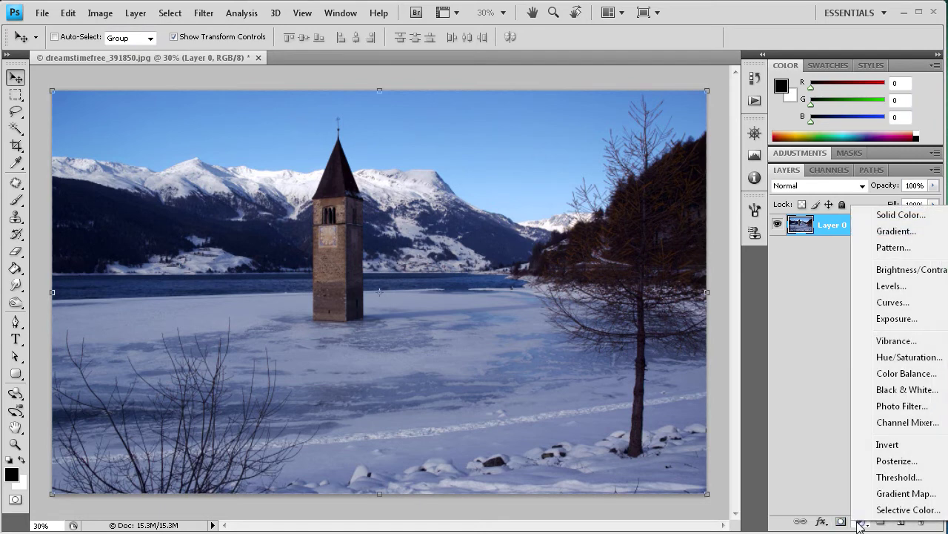
{"action": "left_click", "coordinate": [878, 358]}
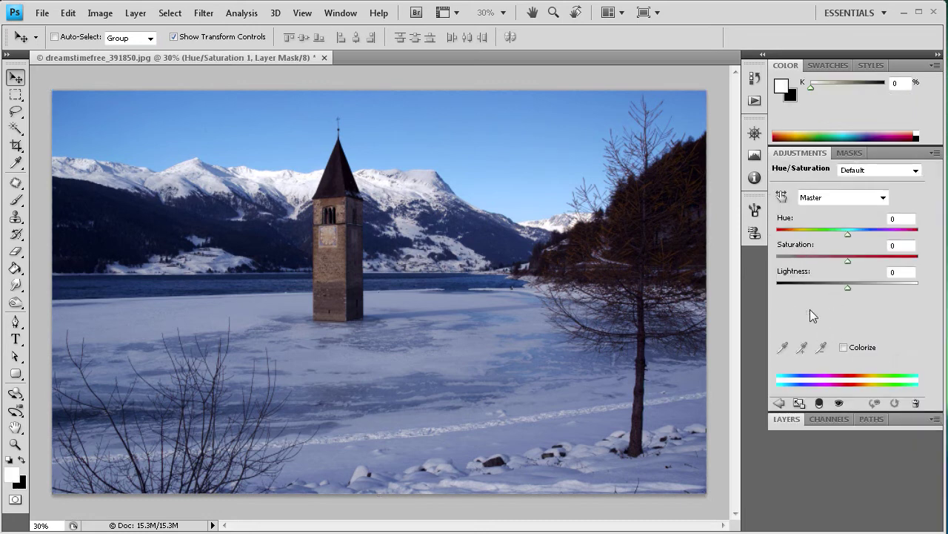
{"action": "left_click_drag", "start_coordinate": [847, 260], "coordinate": [770, 263]}
{"action": "left_click", "coordinate": [790, 419]}
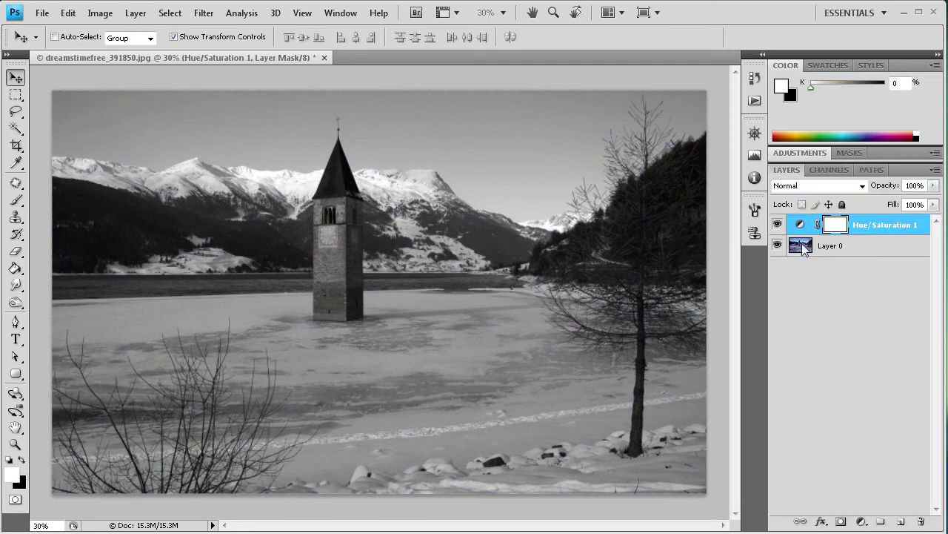
{"action": "left_click", "coordinate": [825, 309]}
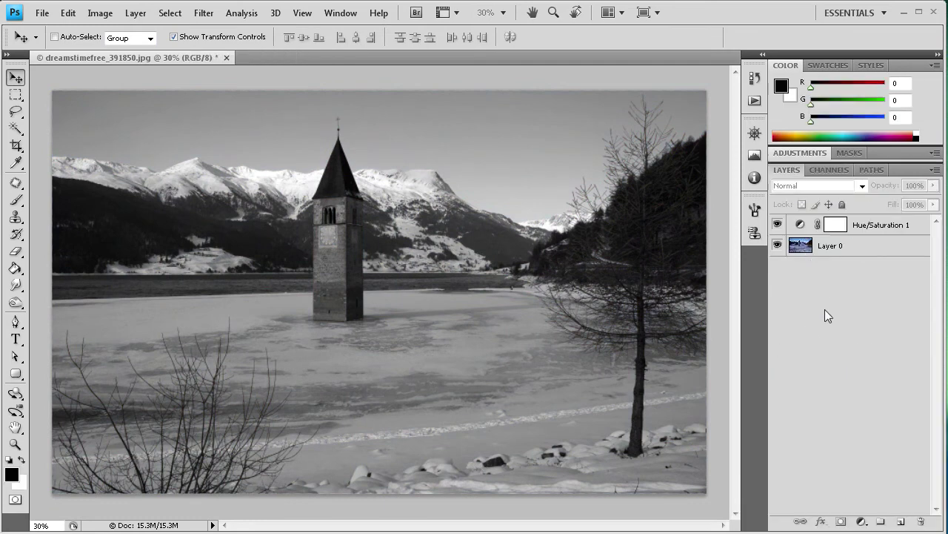
{"action": "left_click", "coordinate": [819, 248]}
{"action": "left_click", "coordinate": [777, 224]}
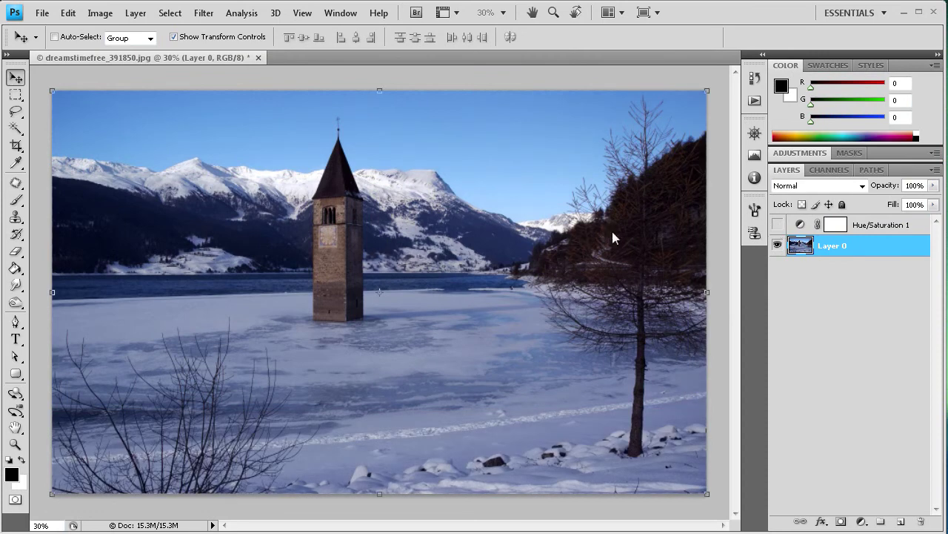
{"action": "left_click", "coordinate": [778, 224]}
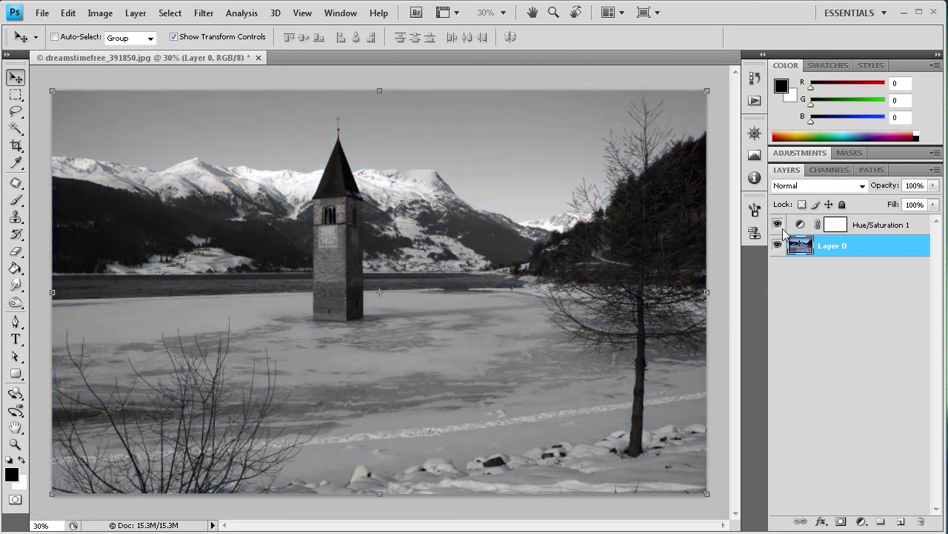
{"action": "left_click_drag", "start_coordinate": [836, 225], "coordinate": [924, 524]}
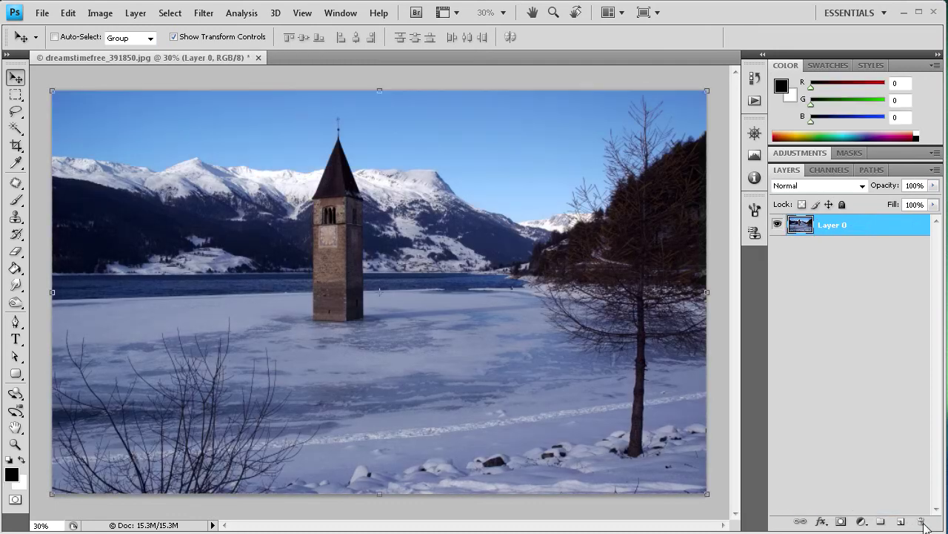
{"action": "left_click", "coordinate": [805, 297]}
{"action": "left_click", "coordinate": [821, 223]}
{"action": "left_click", "coordinate": [100, 12]}
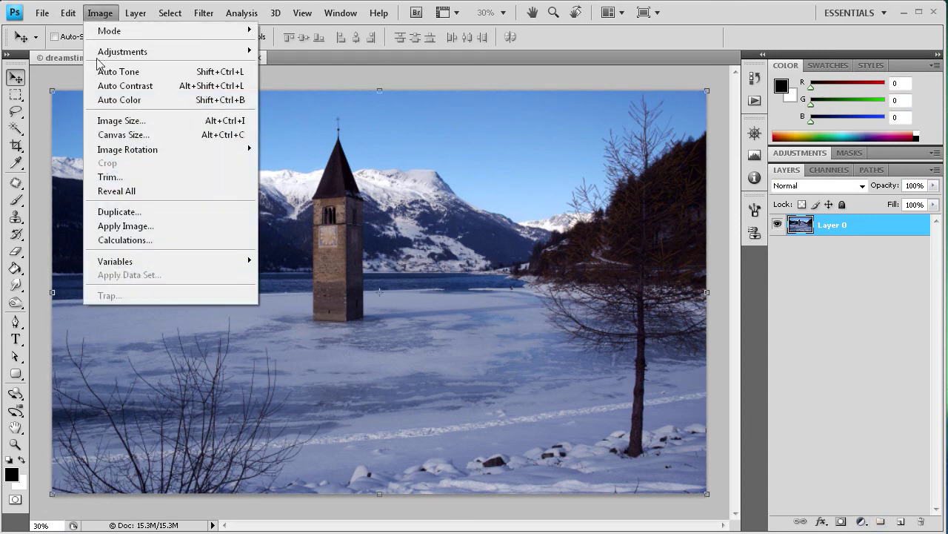
{"action": "left_click", "coordinate": [699, 16]}
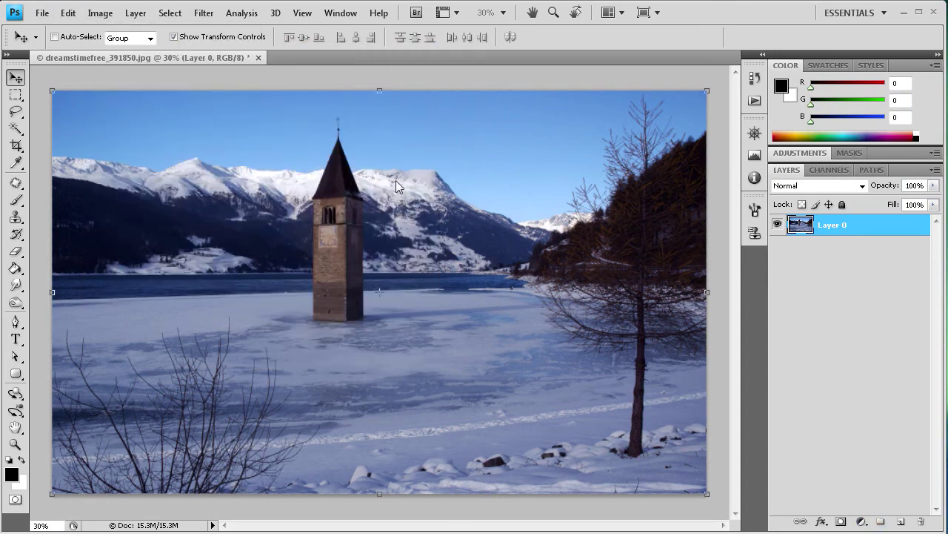